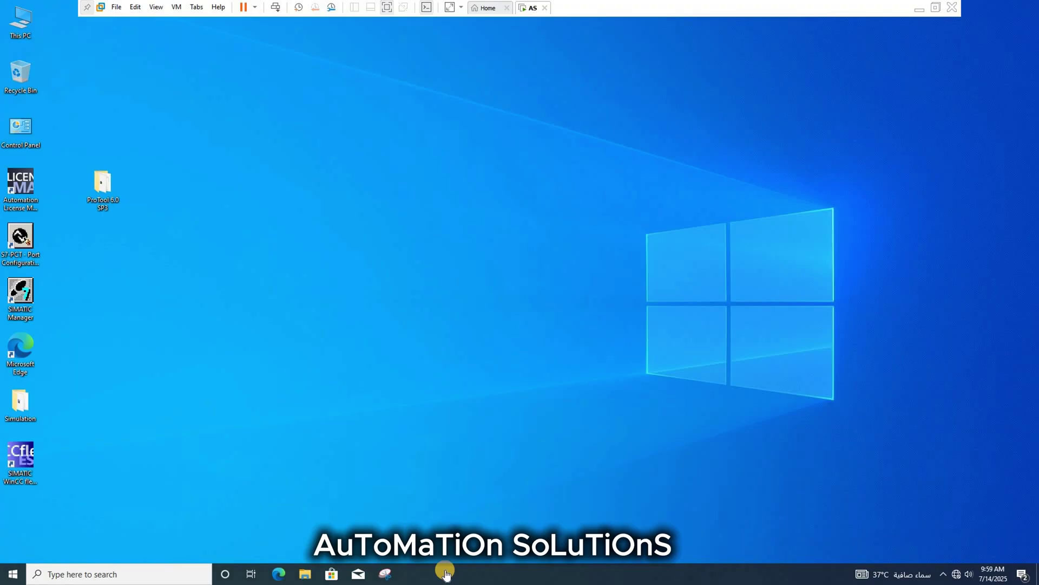
- Open the ProTool 6.0 SP3 folder on the desktop and run its Install application as administrator
{"action": "double_click", "coordinate": [101, 184]}
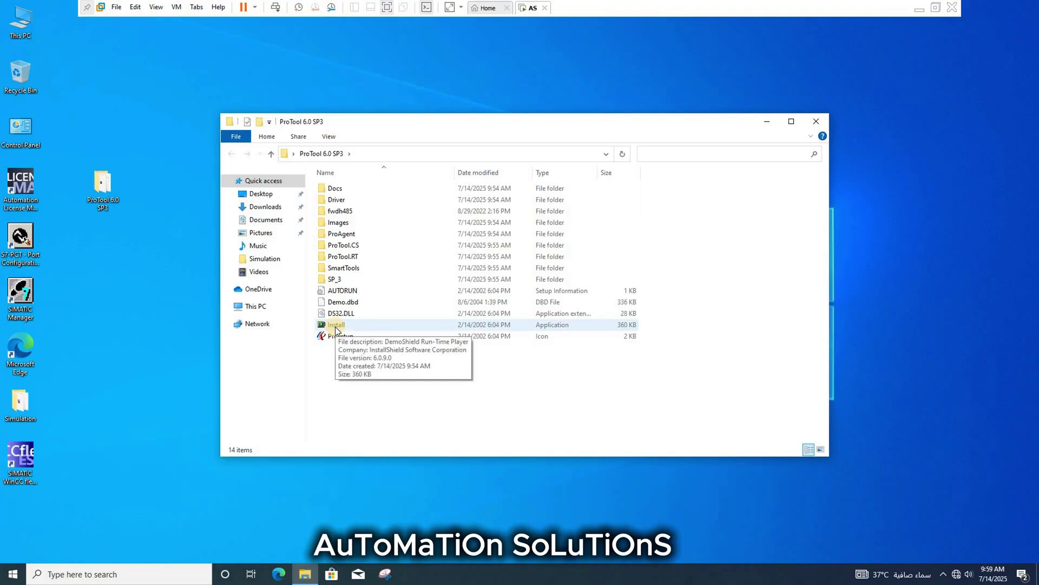
{"action": "right_click", "coordinate": [337, 328]}
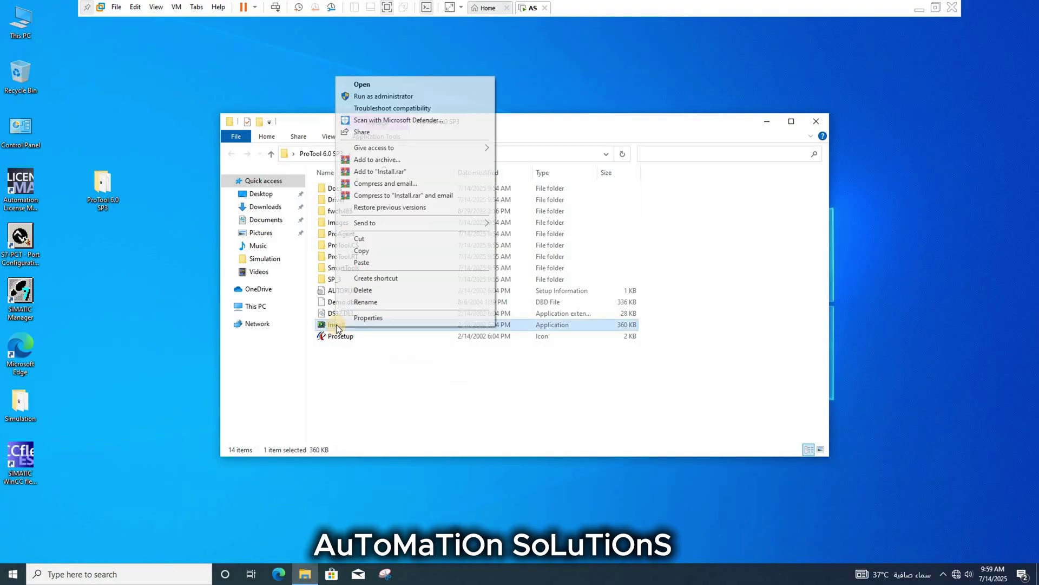
{"action": "left_click", "coordinate": [405, 97]}
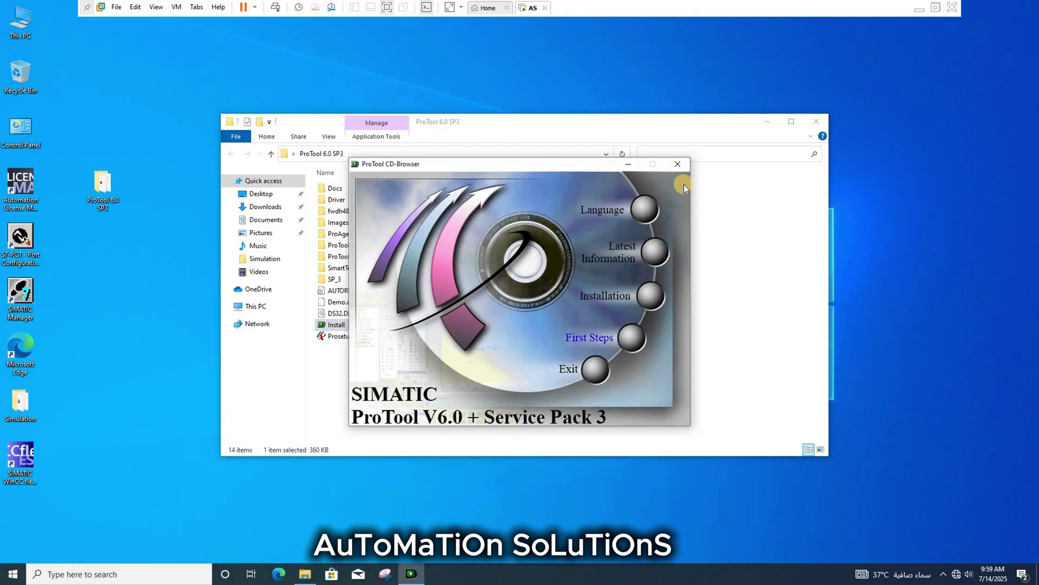
- Try to start the ProTool installation from the CD browser and dismiss the Windows version notices
{"action": "left_click", "coordinate": [651, 302]}
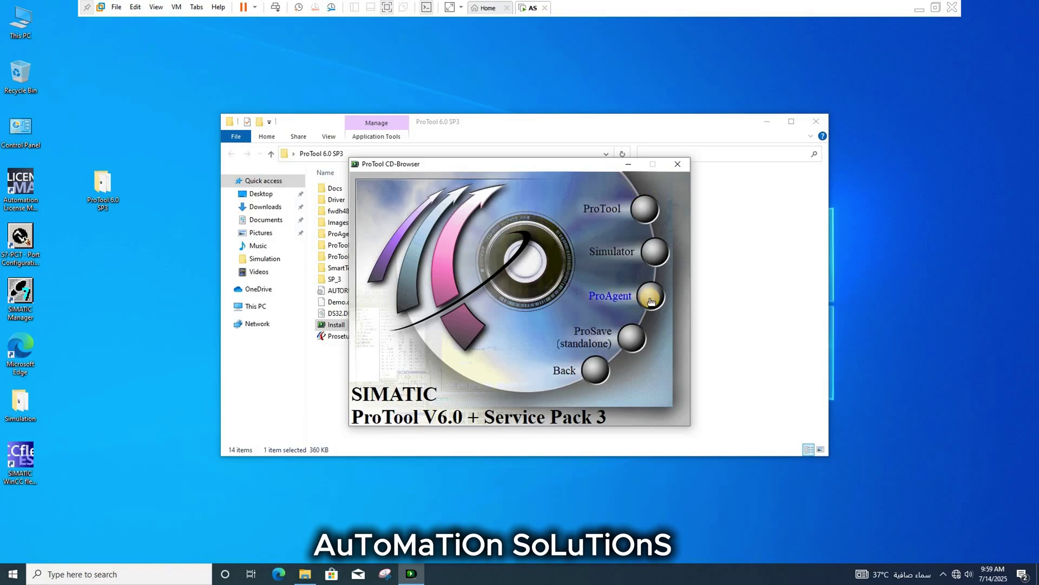
{"action": "left_click", "coordinate": [651, 215]}
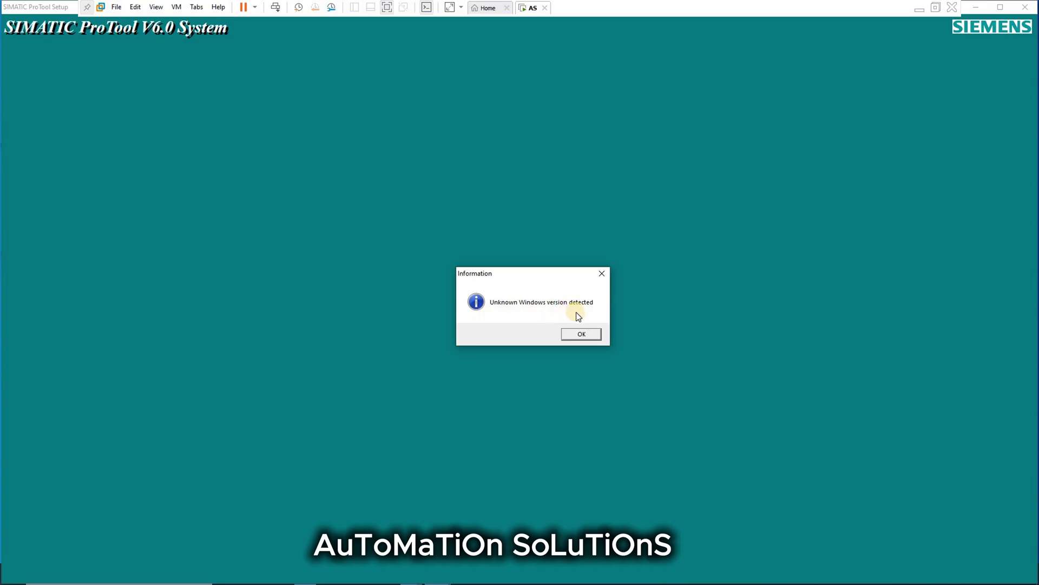
{"action": "left_click", "coordinate": [581, 333]}
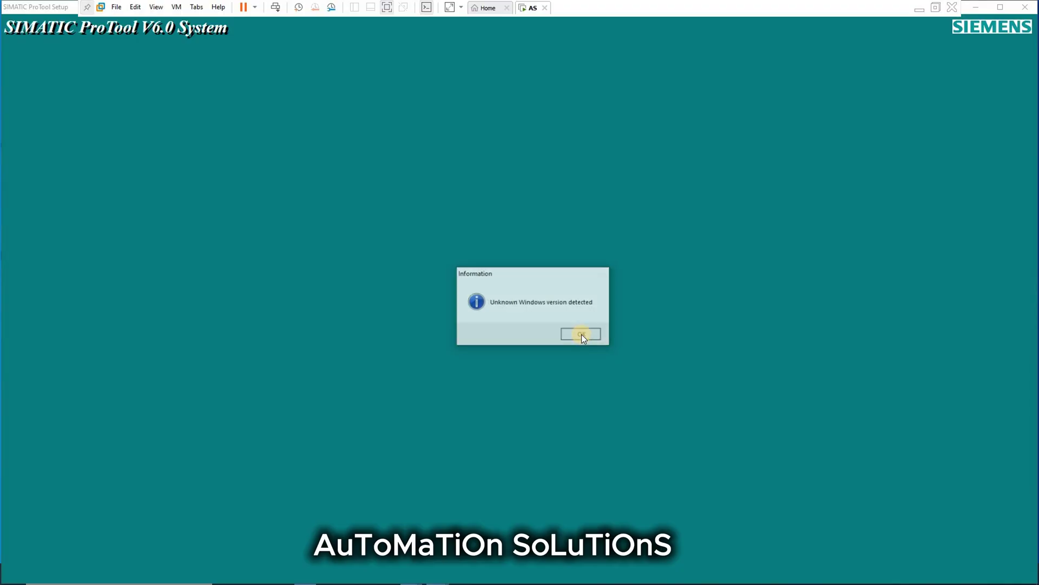
{"action": "left_click", "coordinate": [582, 333]}
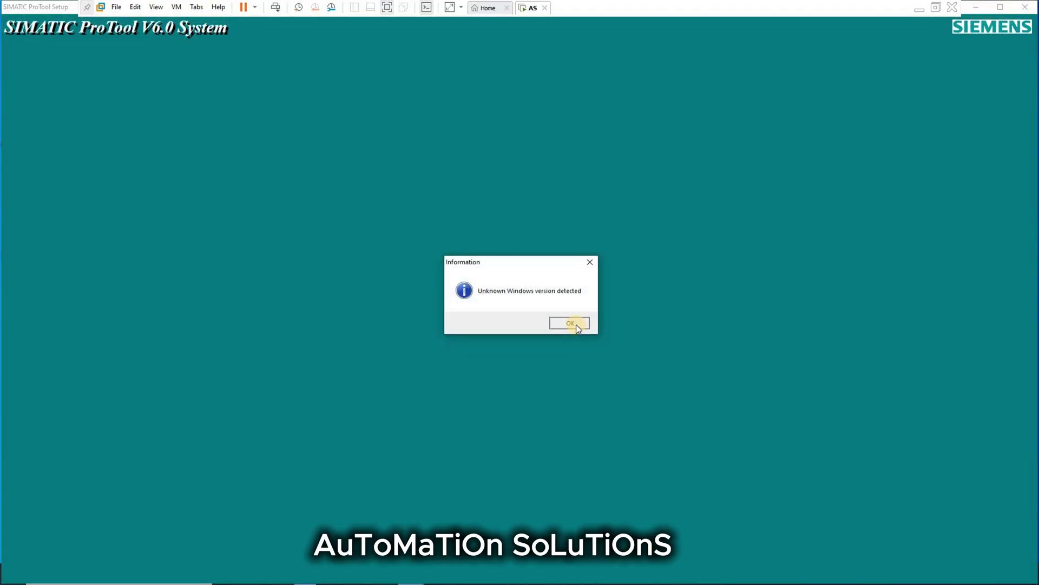
{"action": "left_click", "coordinate": [576, 323]}
{"action": "left_click", "coordinate": [576, 323]}
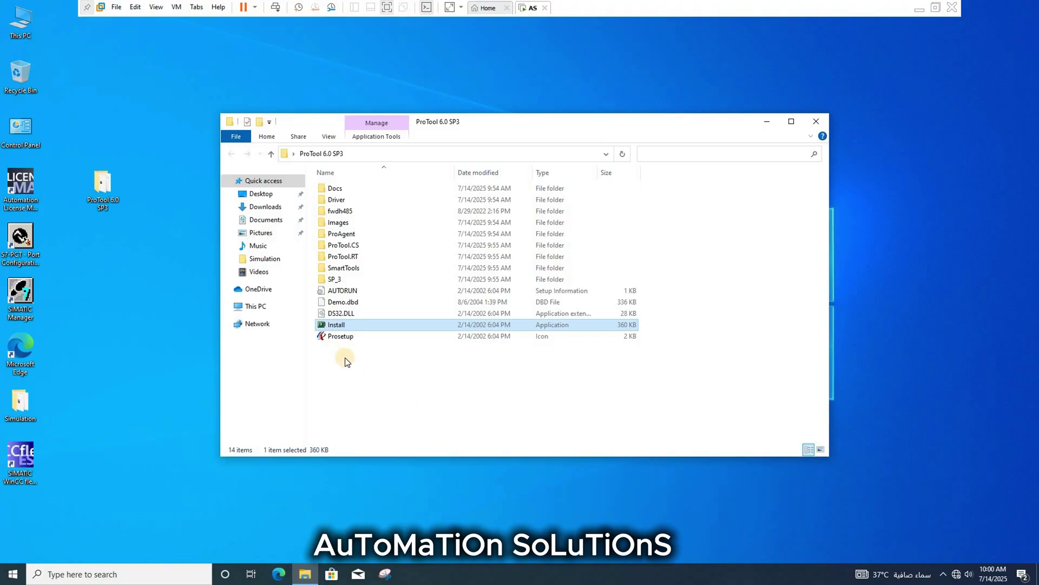
- Set the Install application to run in compatibility mode for Windows XP (Service Pack 2) and apply the change
{"action": "right_click", "coordinate": [335, 327]}
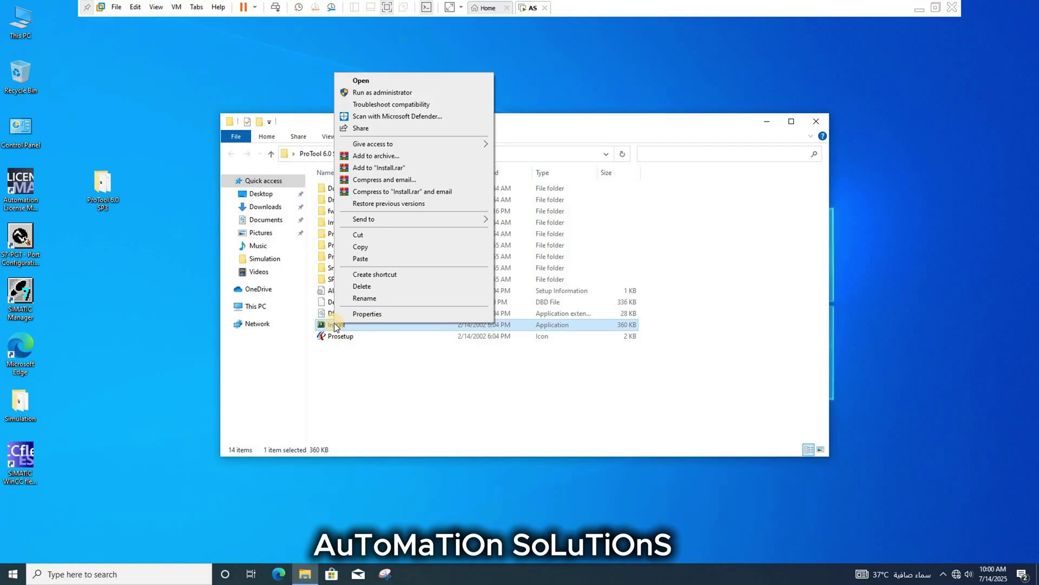
{"action": "left_click", "coordinate": [368, 315]}
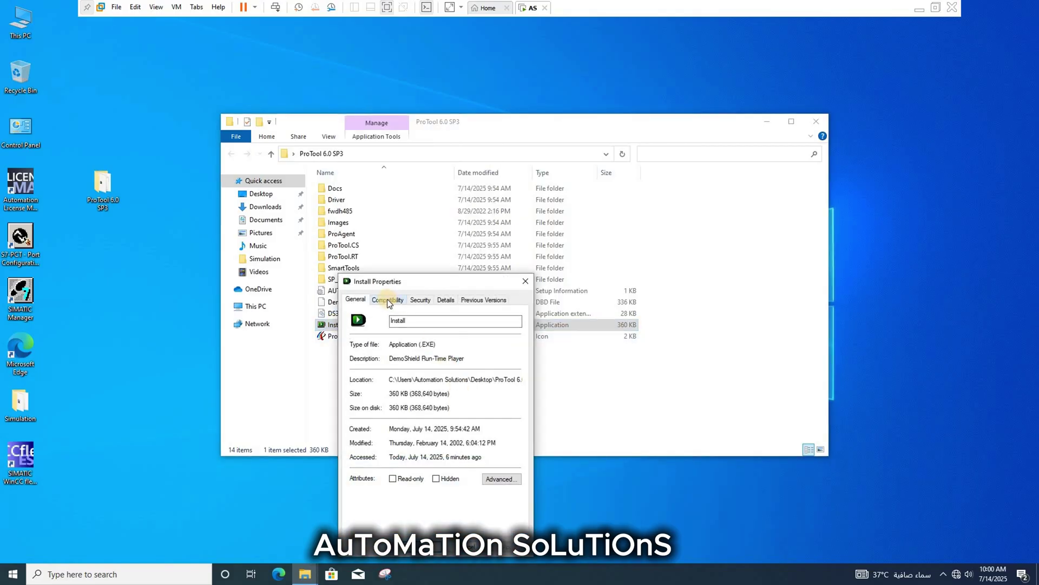
{"action": "left_click", "coordinate": [387, 300]}
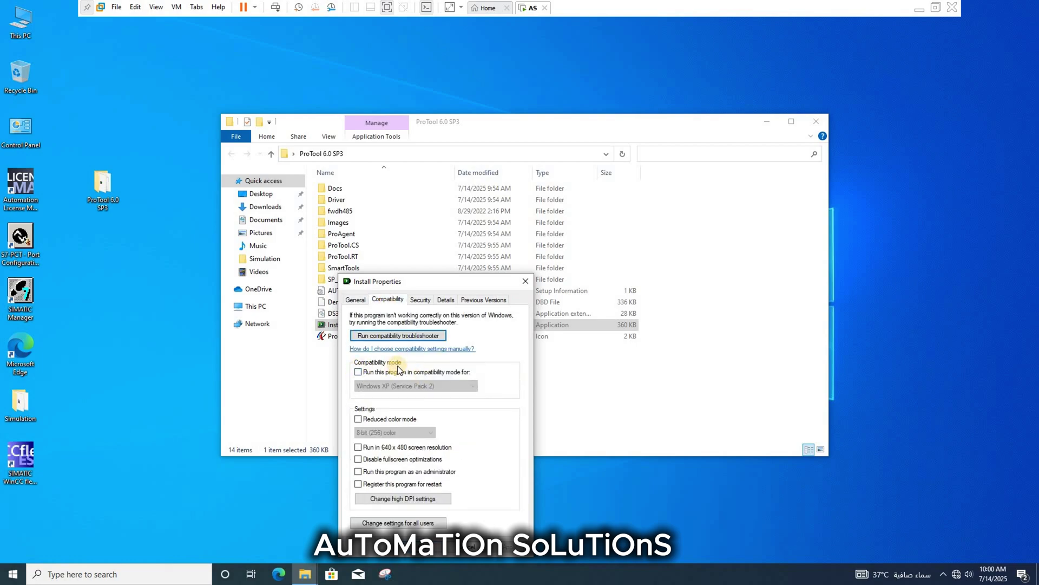
{"action": "left_click", "coordinate": [358, 372]}
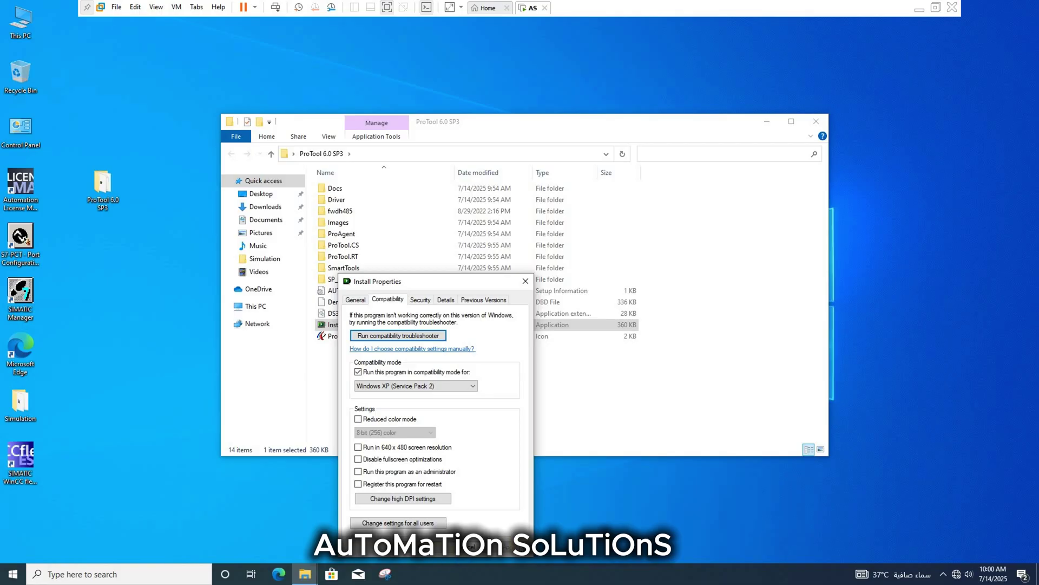
{"action": "left_click", "coordinate": [428, 545]}
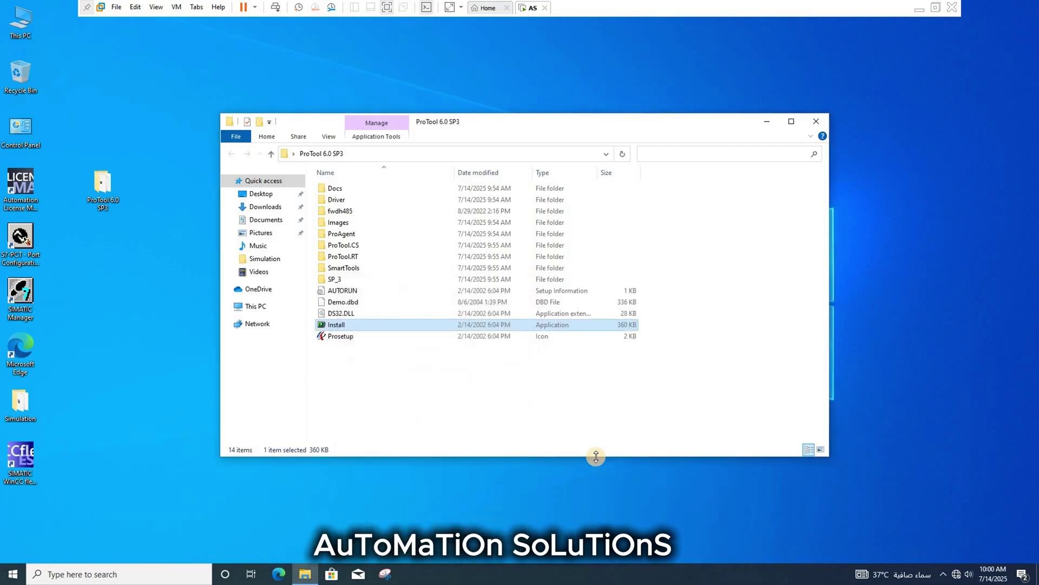
{"action": "right_click", "coordinate": [896, 275]}
{"action": "left_click", "coordinate": [926, 291]}
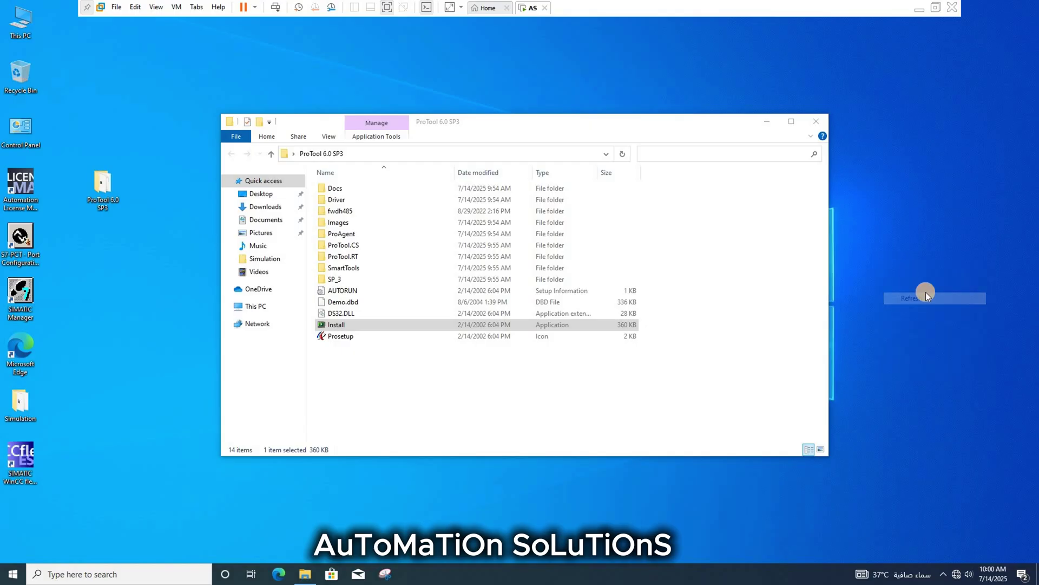
{"action": "right_click", "coordinate": [900, 254]}
{"action": "left_click", "coordinate": [924, 296]}
{"action": "right_click", "coordinate": [877, 223]}
{"action": "left_click", "coordinate": [925, 255]}
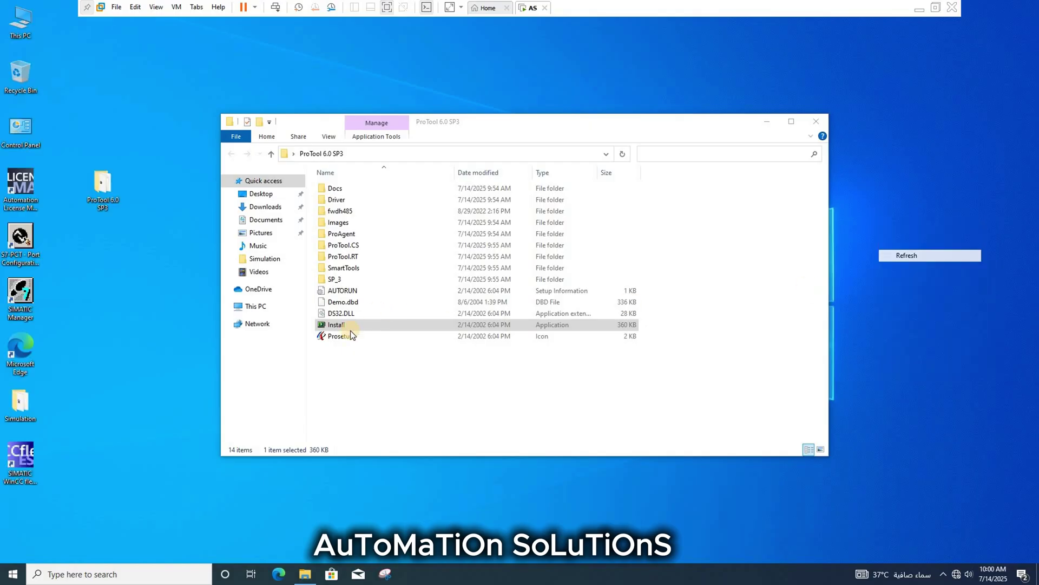
- Run Install as administrator and start the ProTool installation from the CD browser, closing the Program Compatibility Assistant
{"action": "right_click", "coordinate": [334, 327]}
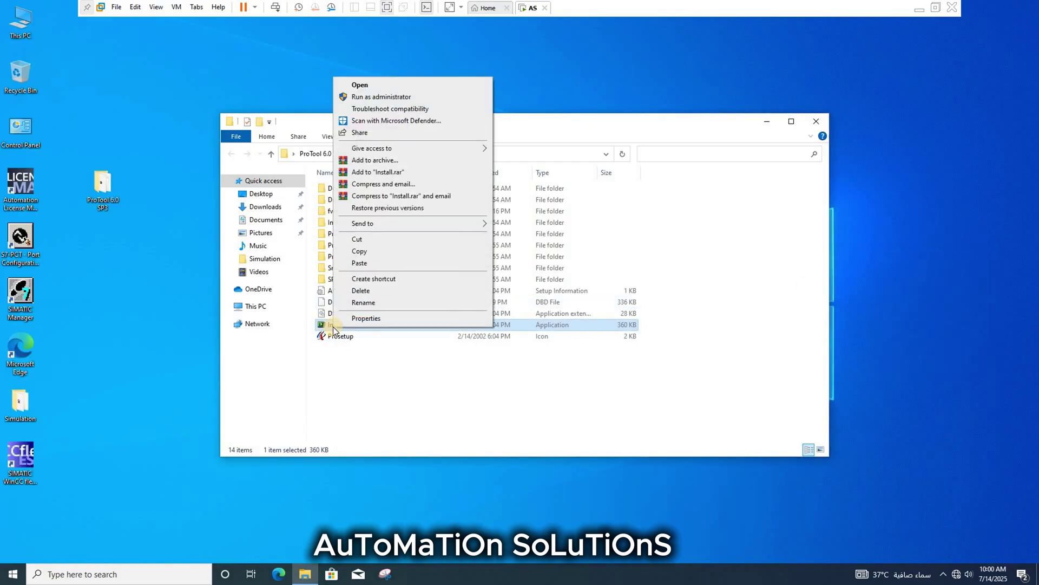
{"action": "left_click", "coordinate": [401, 96]}
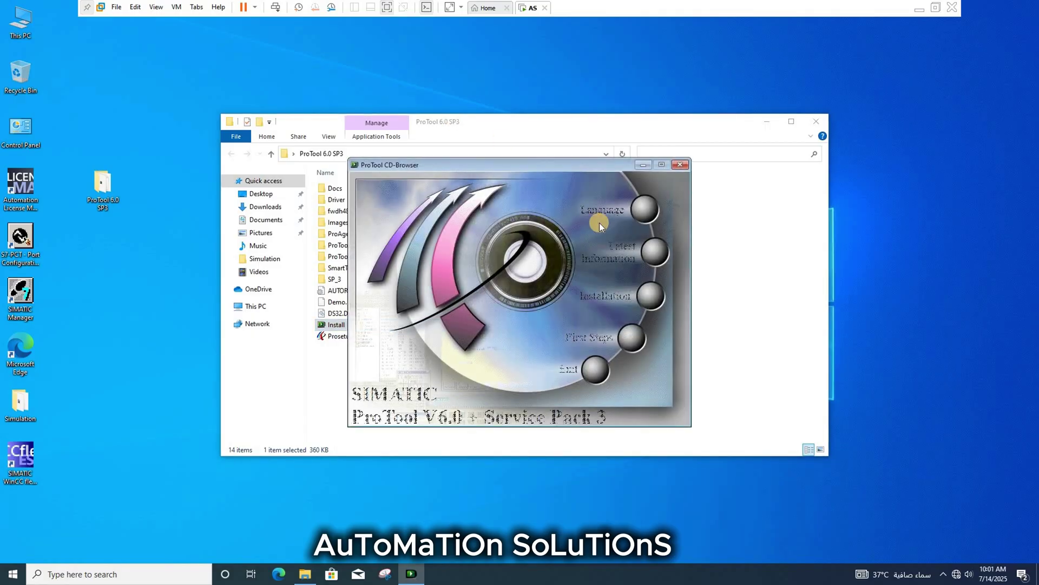
{"action": "left_click", "coordinate": [649, 289]}
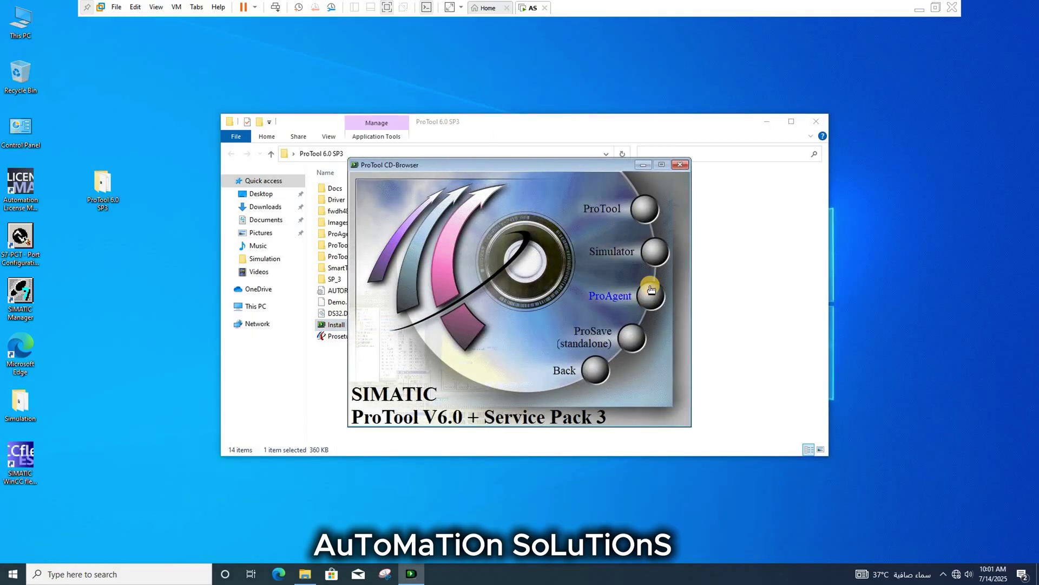
{"action": "left_click", "coordinate": [611, 189]}
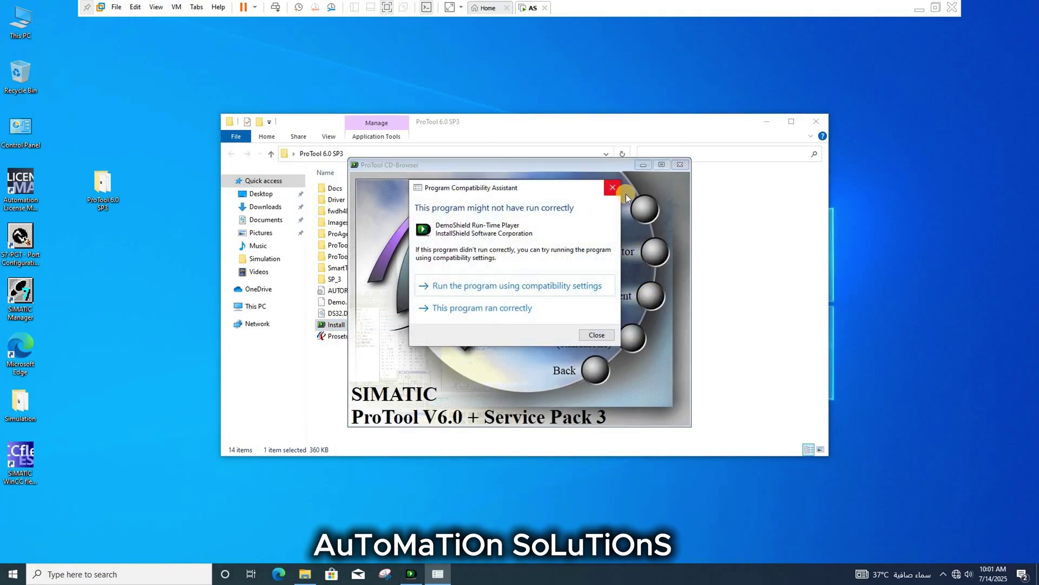
{"action": "left_click", "coordinate": [648, 212]}
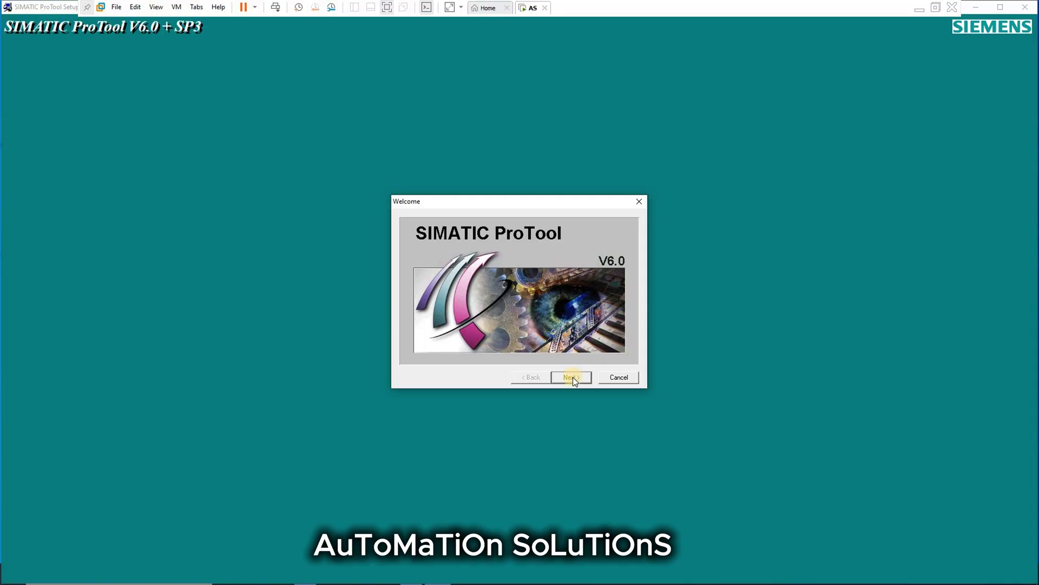
- Accept the licence agreement and the default destination folder, choose Standard Installation and start copying the ProTool files
{"action": "left_click", "coordinate": [573, 377]}
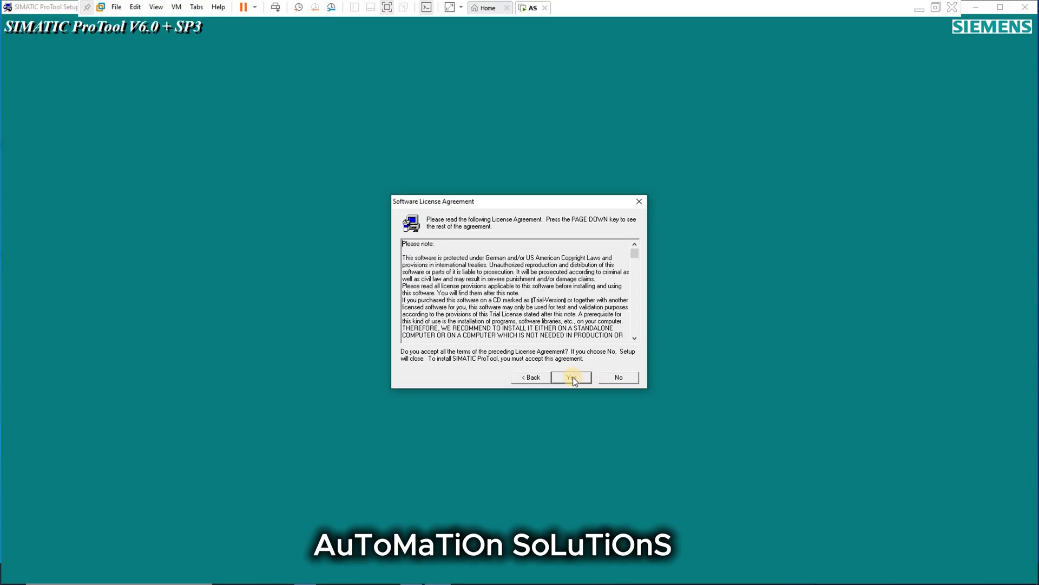
{"action": "left_click", "coordinate": [573, 376]}
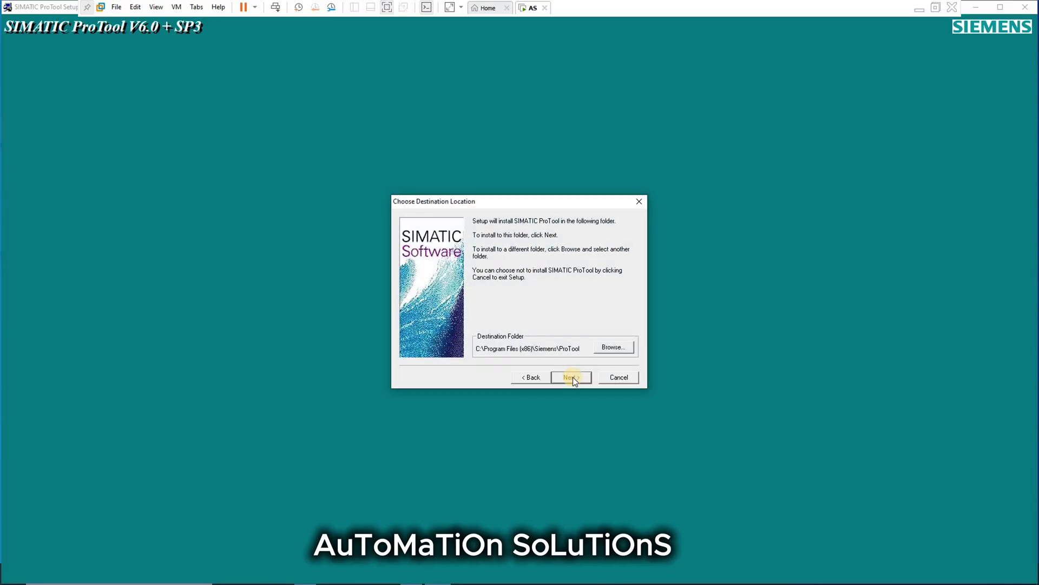
{"action": "left_click", "coordinate": [573, 377]}
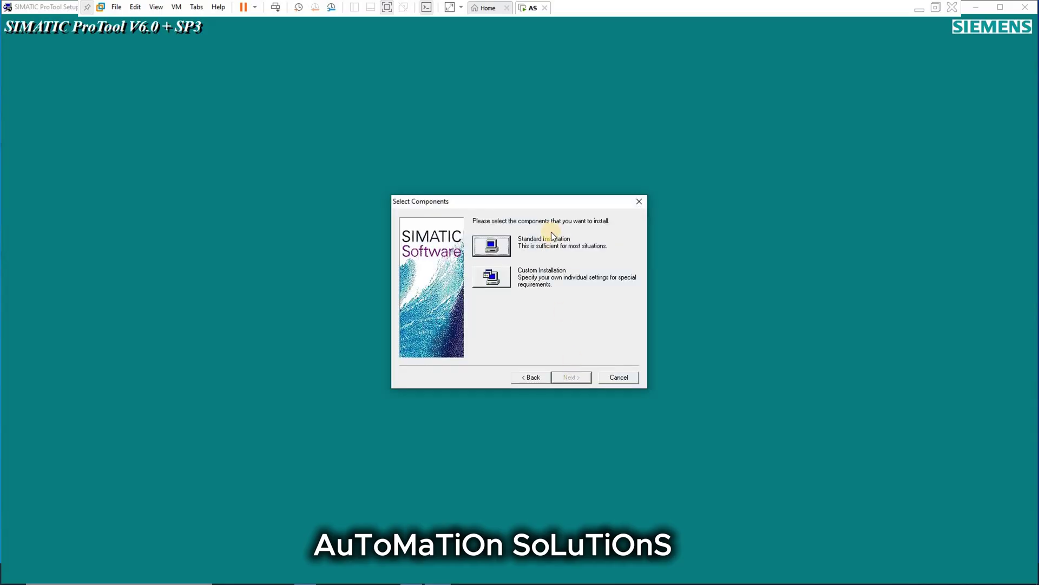
{"action": "left_click", "coordinate": [492, 248]}
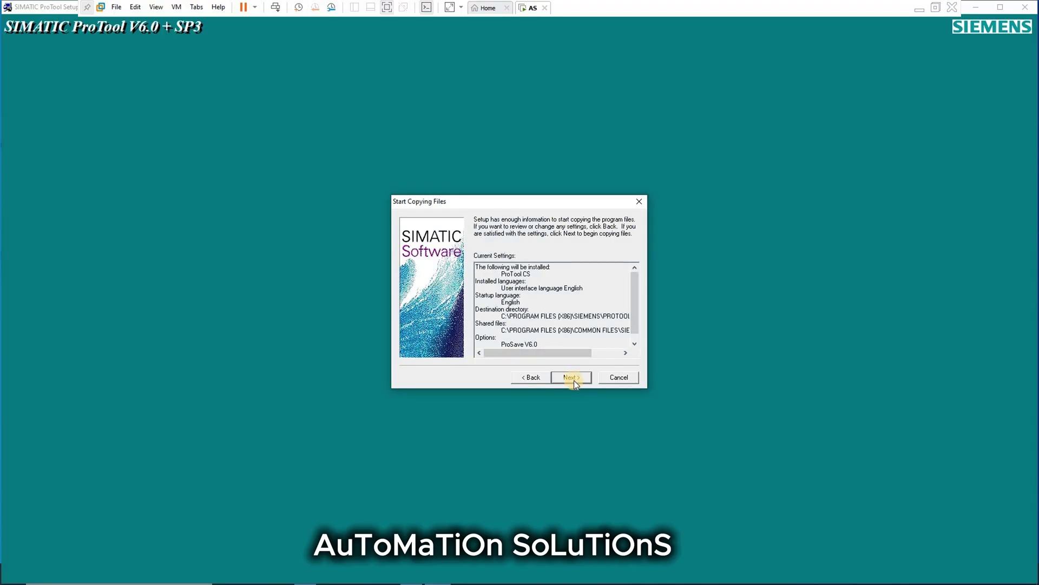
{"action": "left_click", "coordinate": [571, 378]}
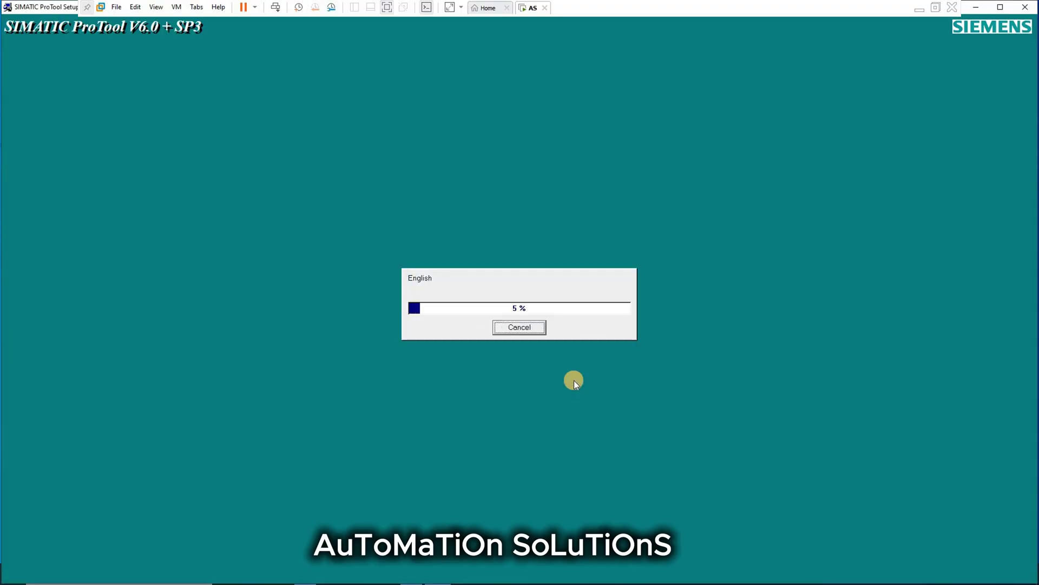